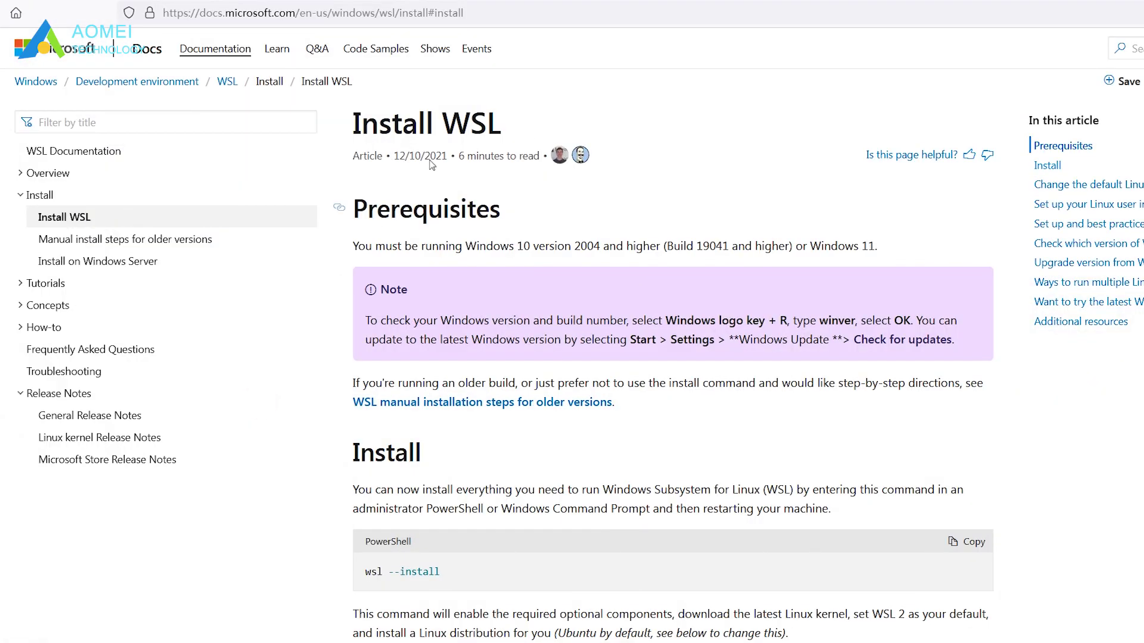
On the Install WSL page, highlight the title, Install heading, wsl --install command and administrator note
drag(527, 128, 343, 129)
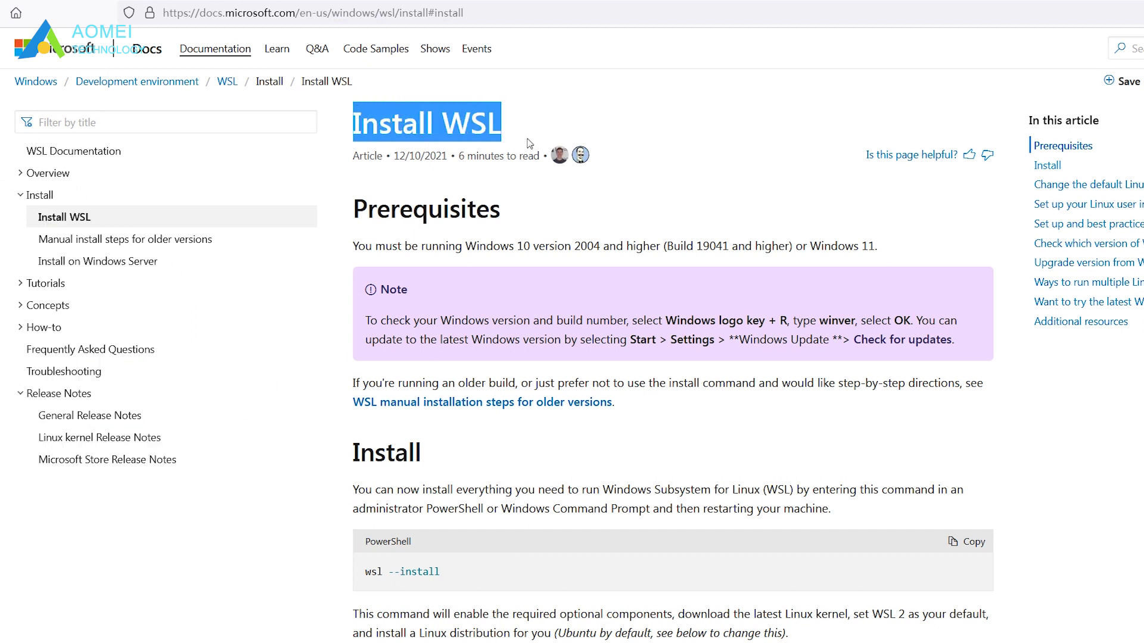
click(567, 220)
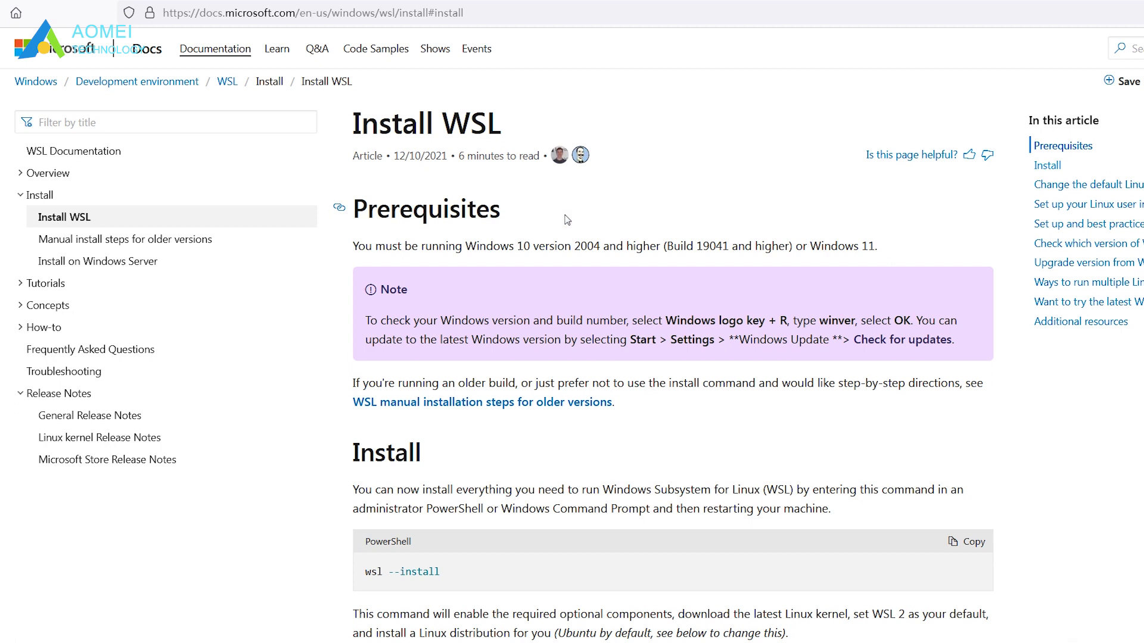
scroll(655, 250, down, 3)
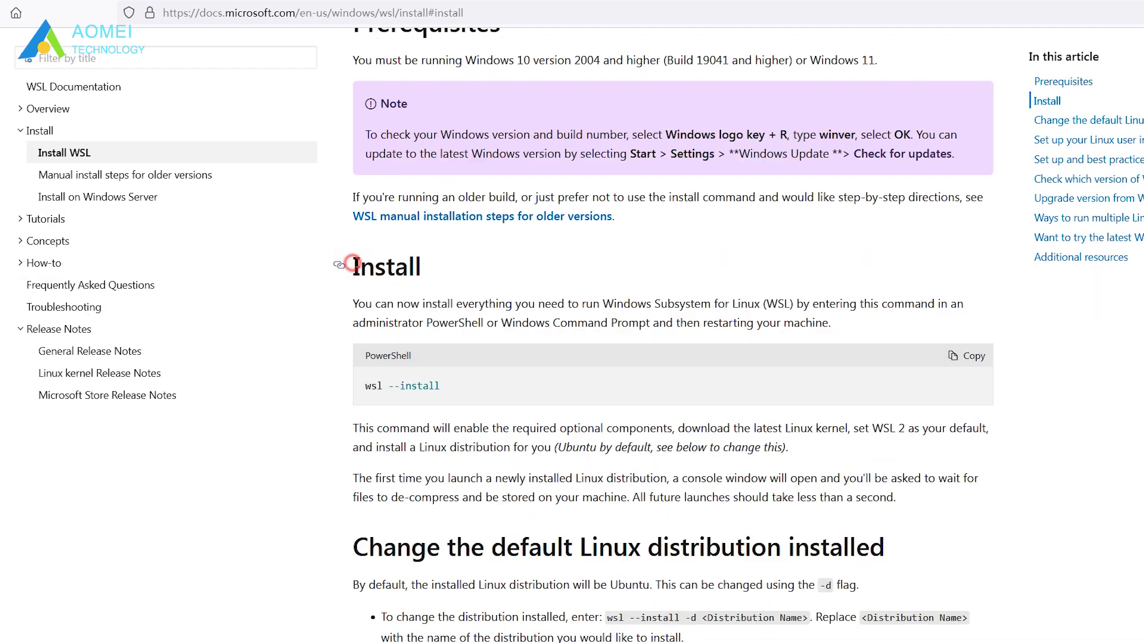
drag(348, 265, 433, 276)
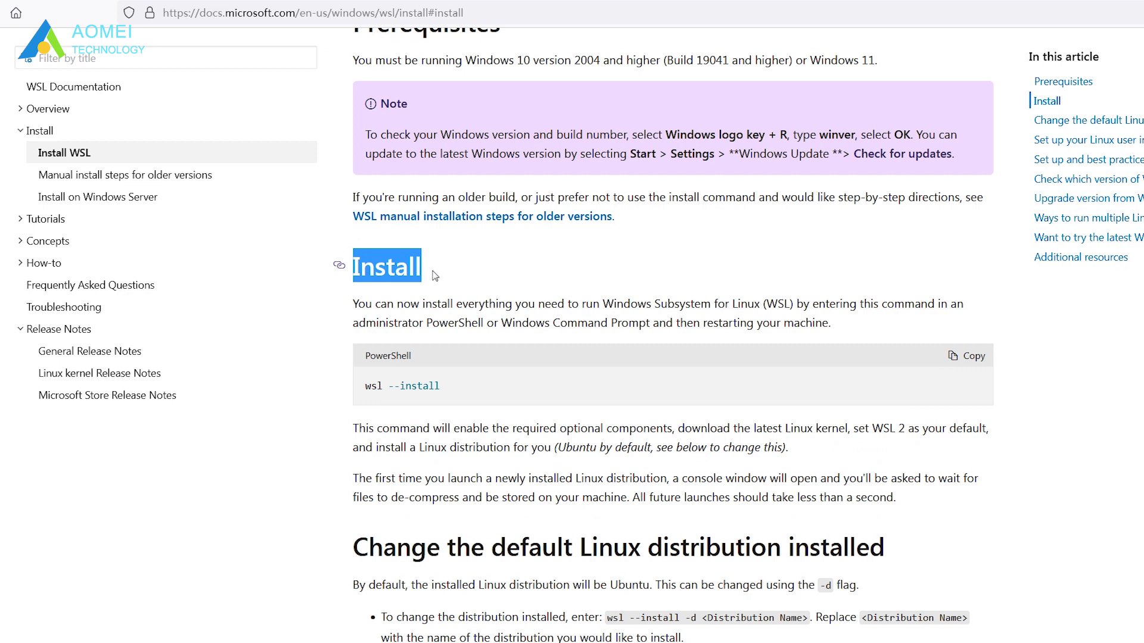
drag(365, 386, 454, 391)
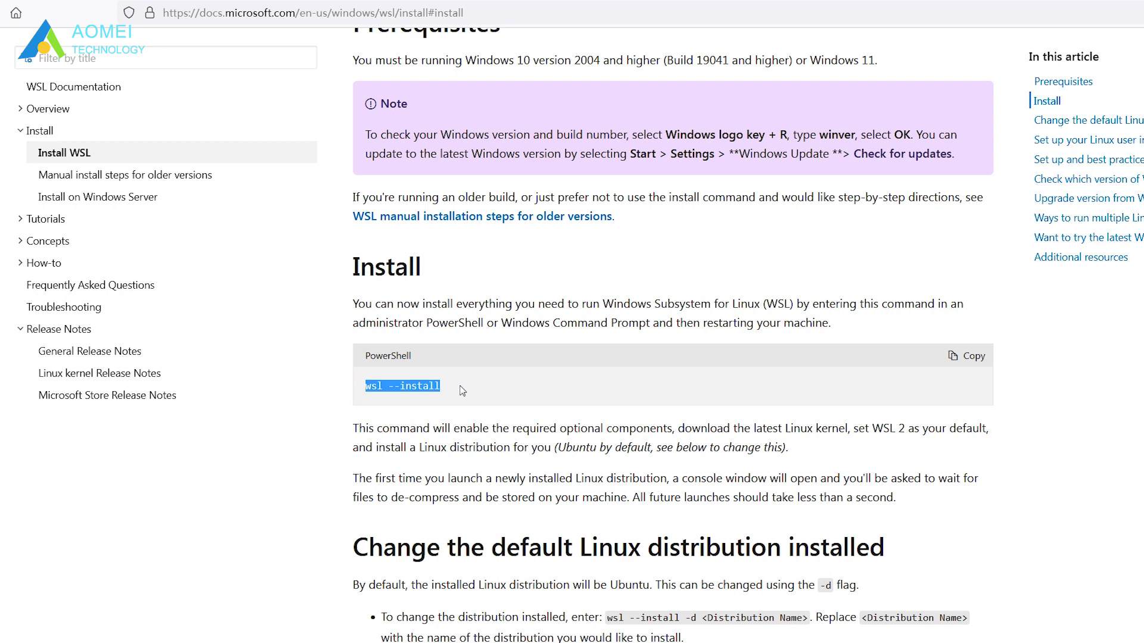
drag(797, 304, 985, 326)
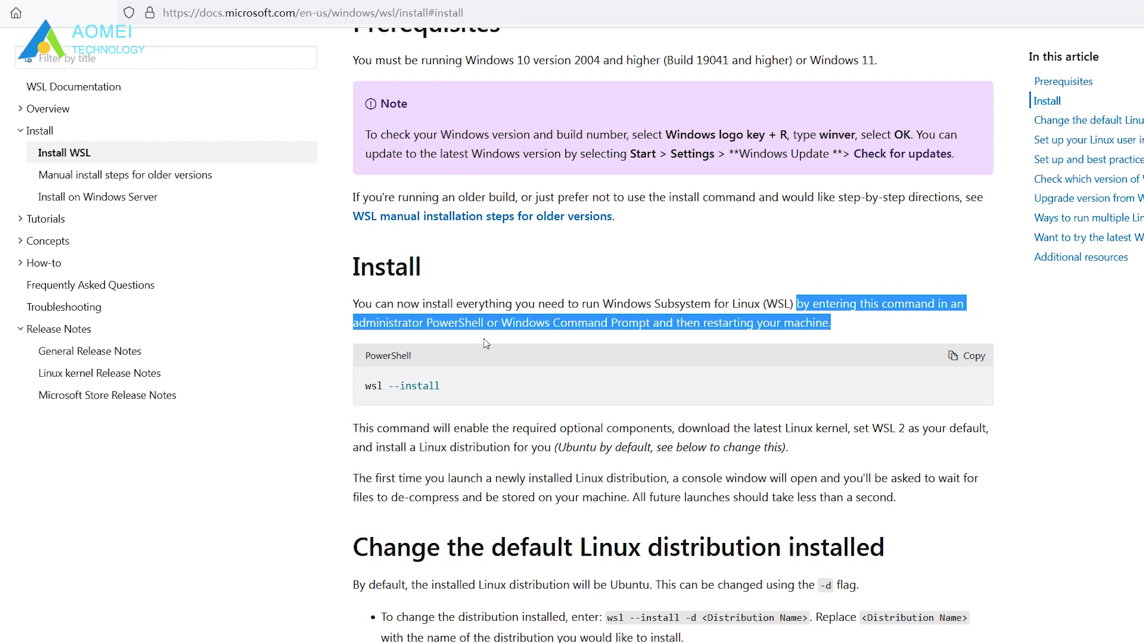
click(873, 333)
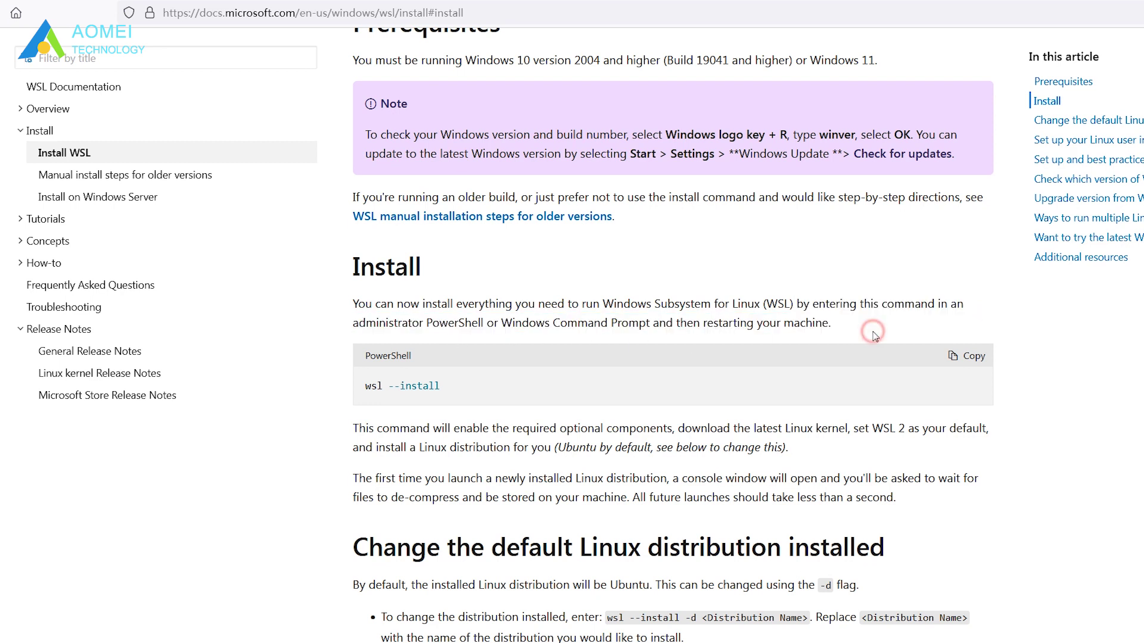
scroll(873, 334, up, 3)
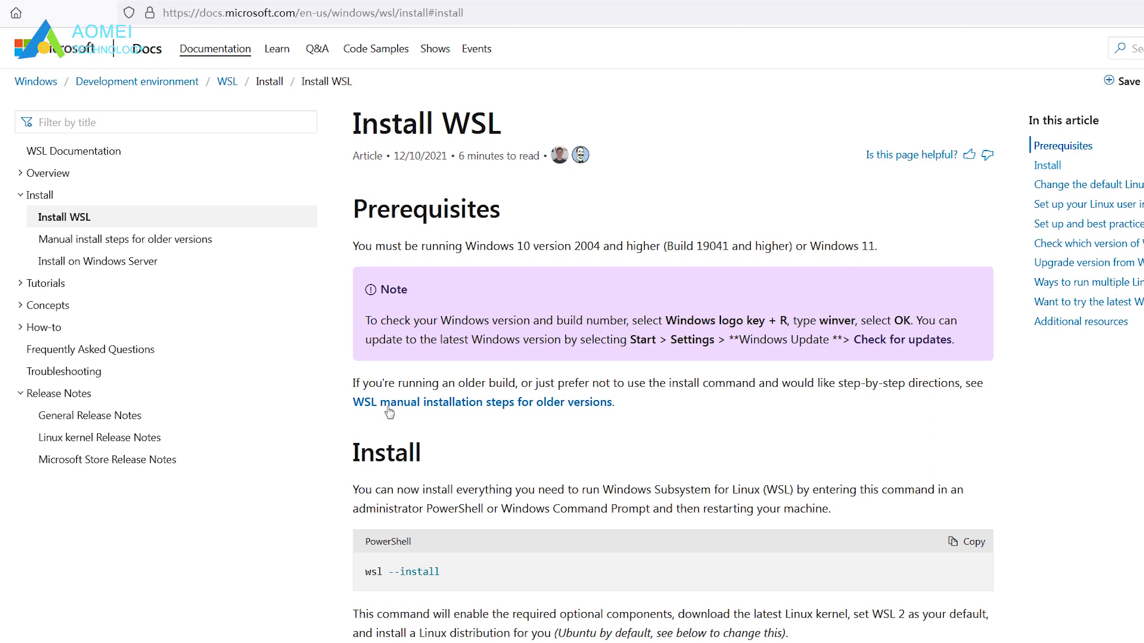
In the manual WSL steps, highlight the dism.exe command and recommendation, then go to Step 6
click(555, 406)
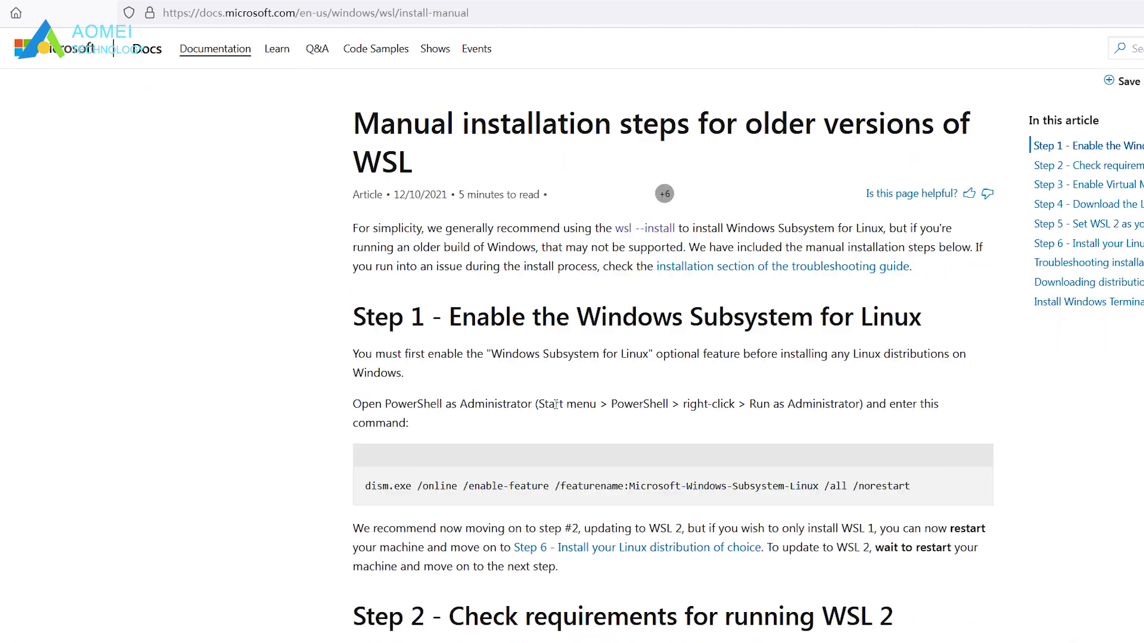
drag(356, 482, 929, 489)
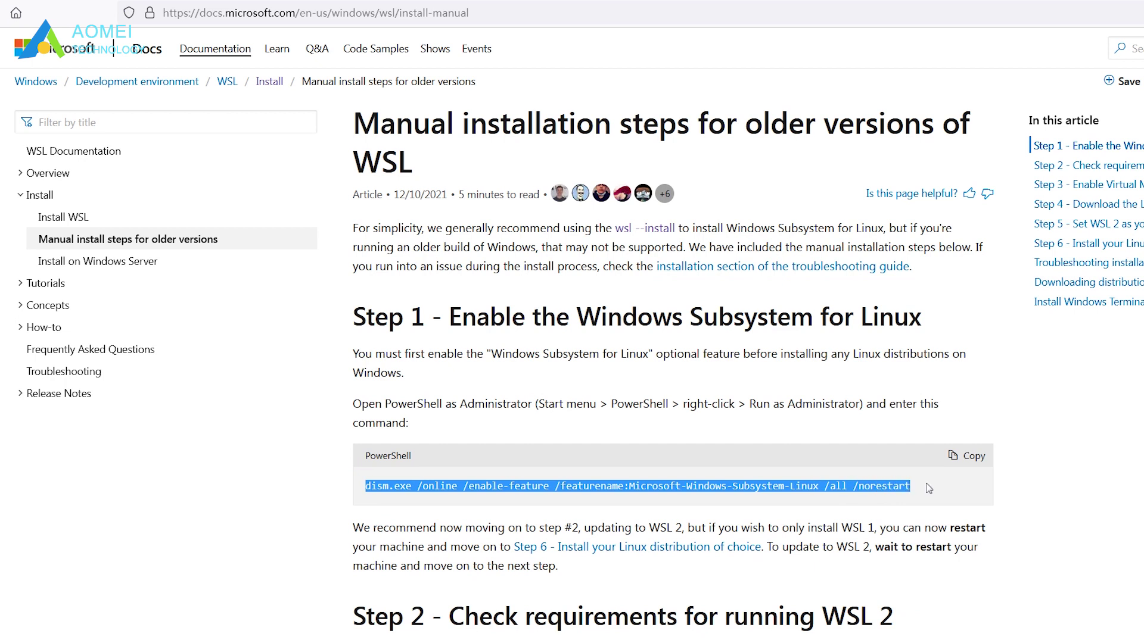
click(952, 497)
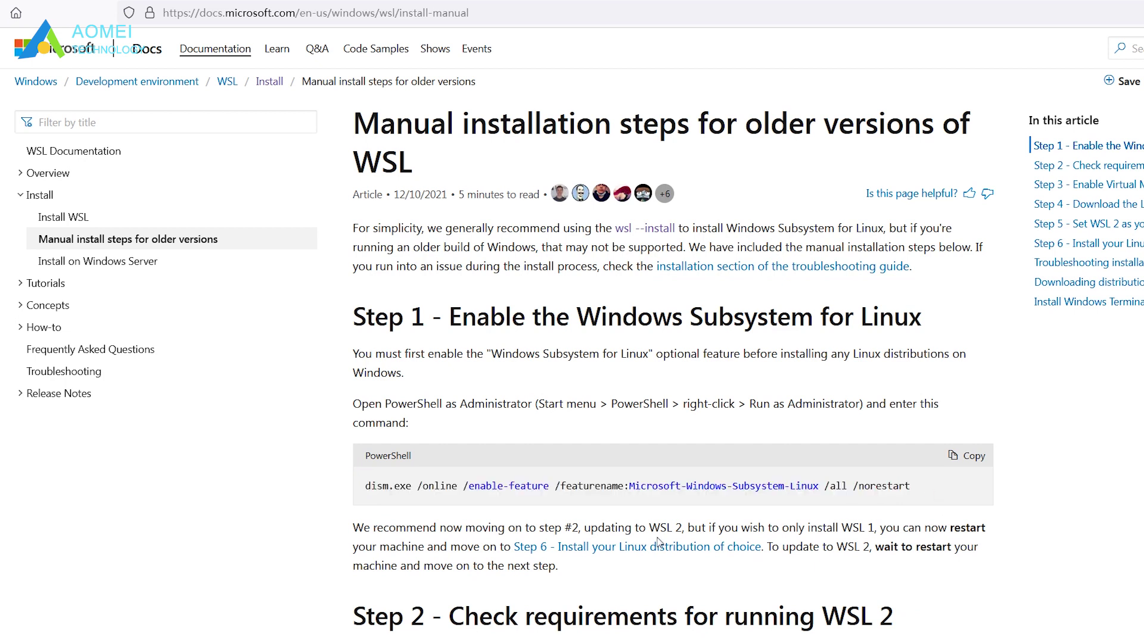
click(346, 527)
drag(348, 527, 997, 551)
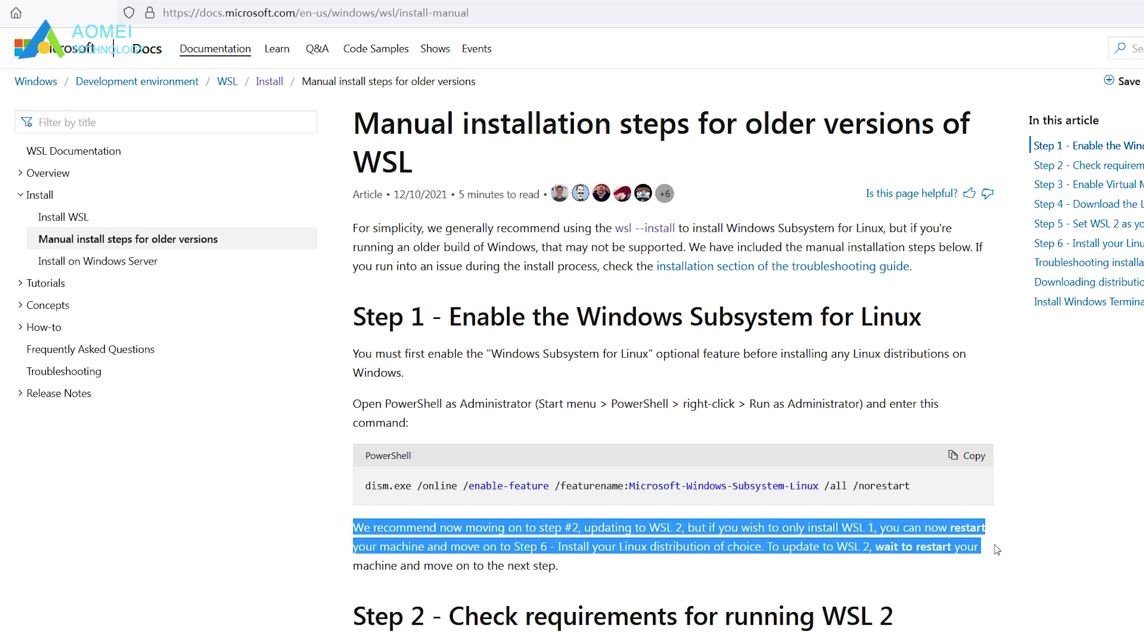
click(770, 576)
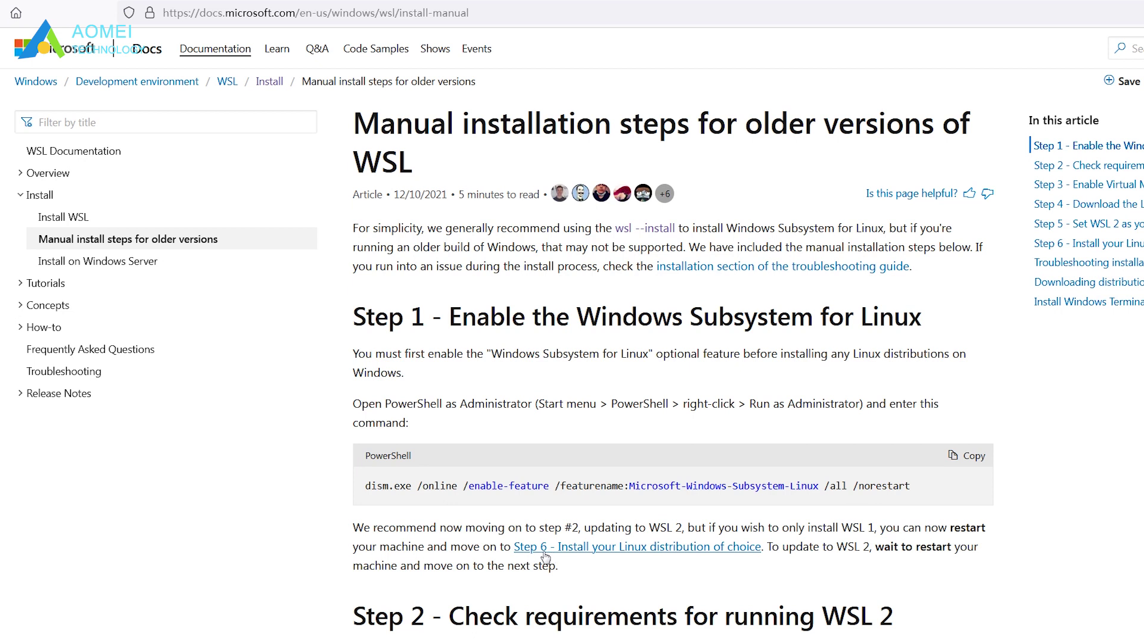
click(744, 546)
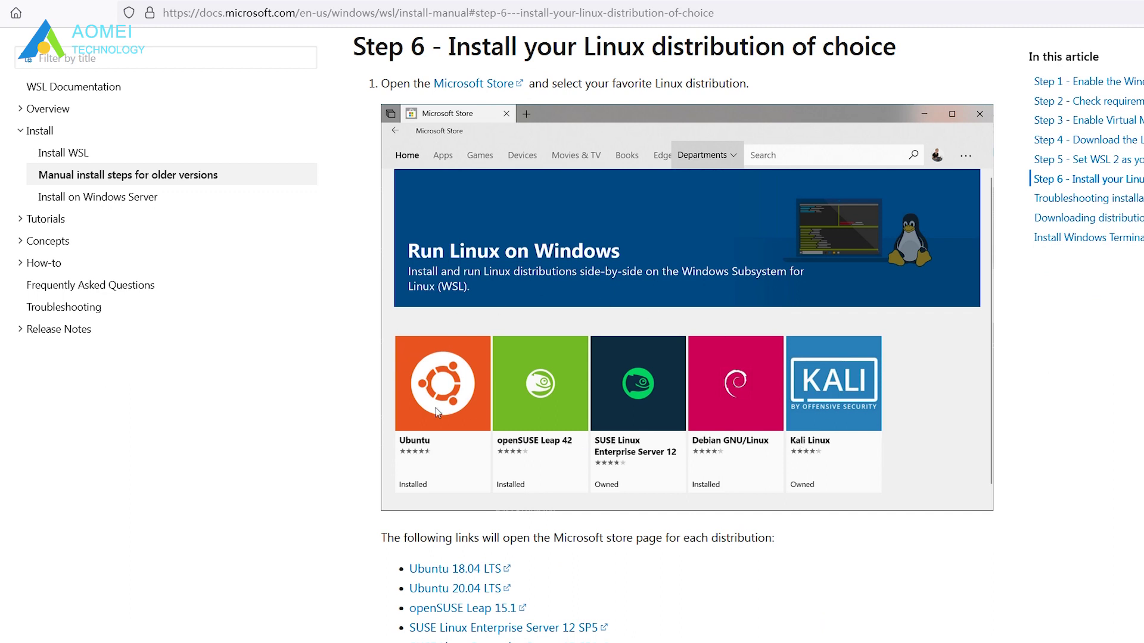
scroll(620, 504, down, 2)
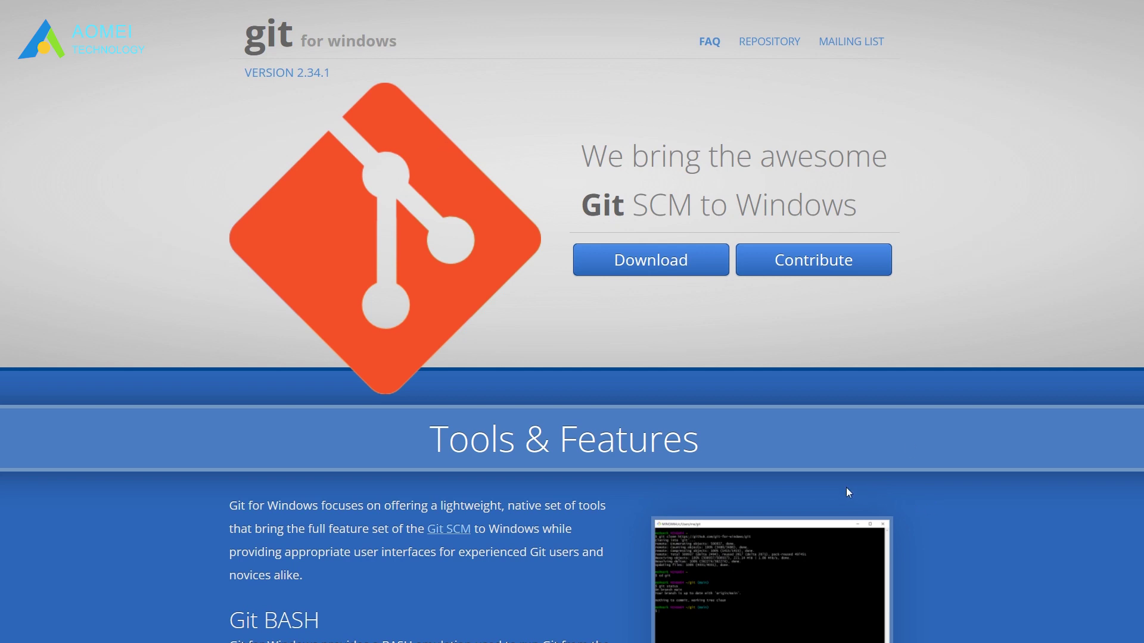
Scroll the Git for Windows homepage to Tools & Features and highlight the Git BASH heading
scroll(846, 487, down, 6)
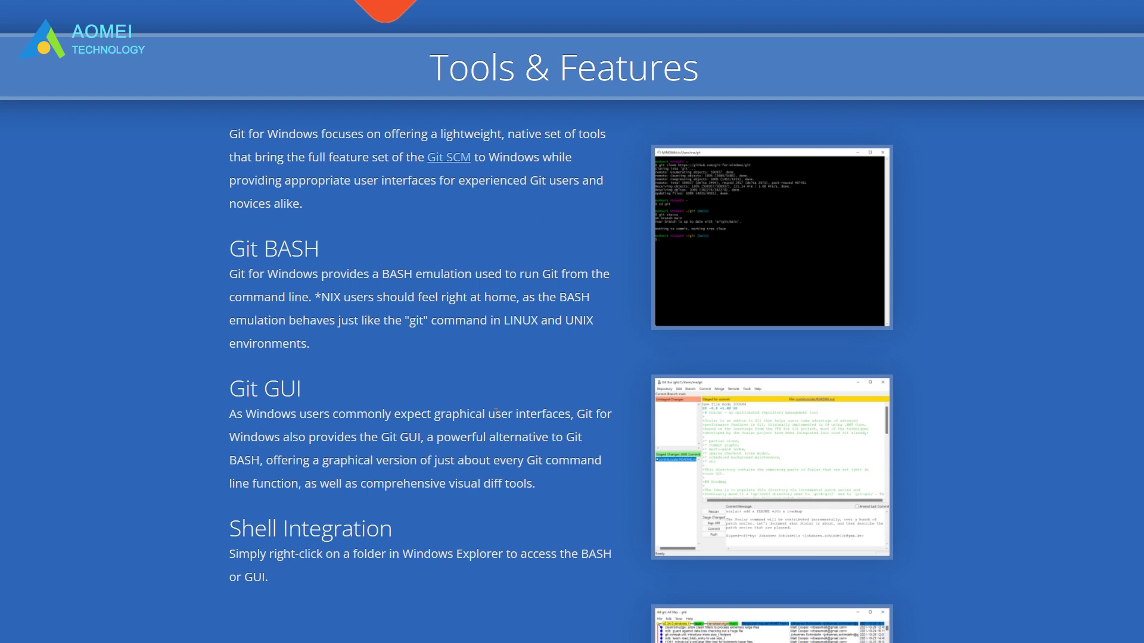
drag(231, 250, 229, 134)
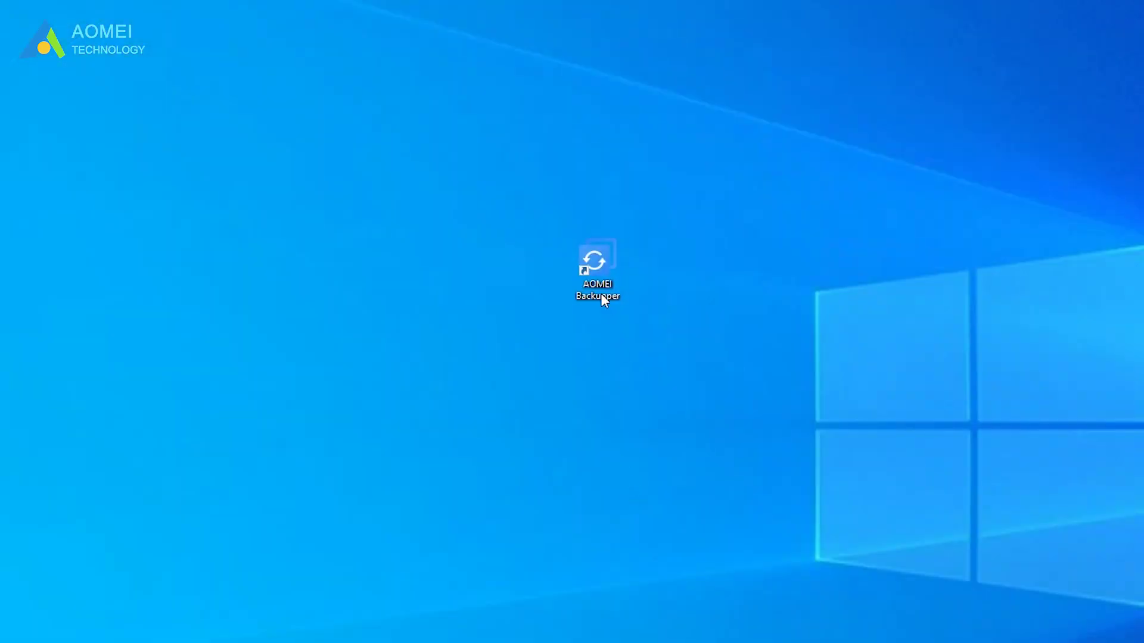
Launch AOMEI Backupper and start a new Basic Sync task
double_click(598, 270)
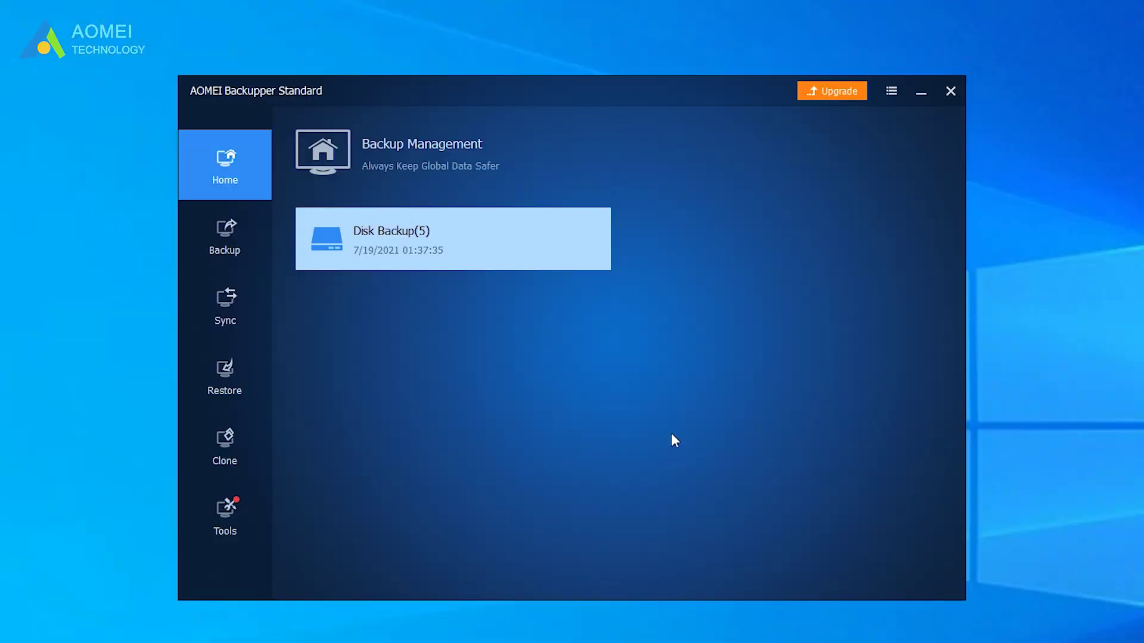
click(233, 314)
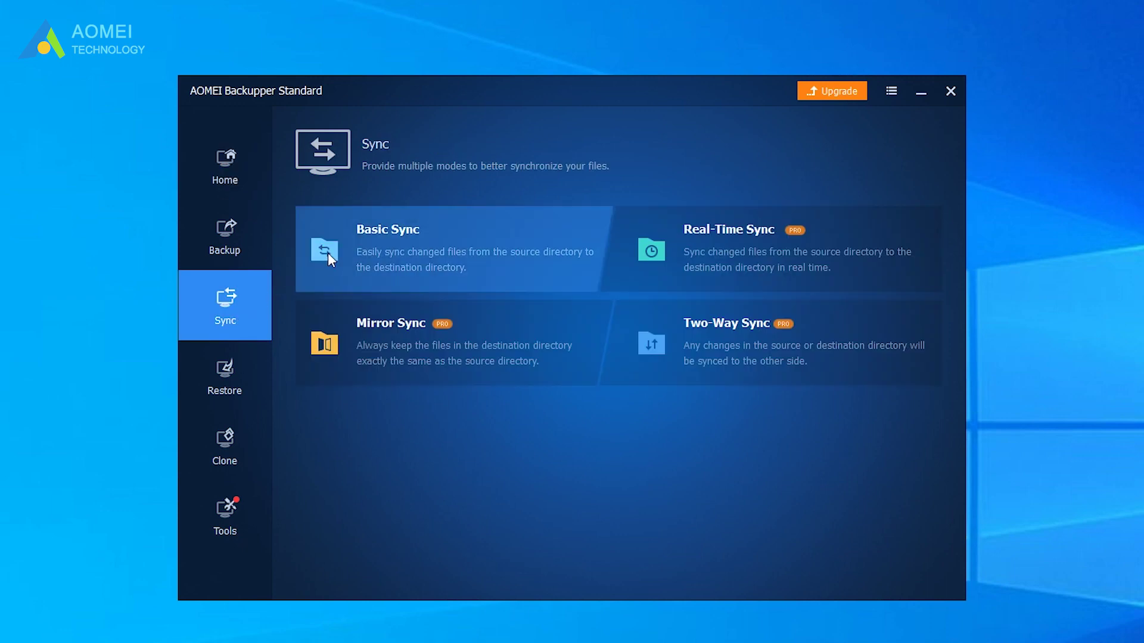
click(484, 245)
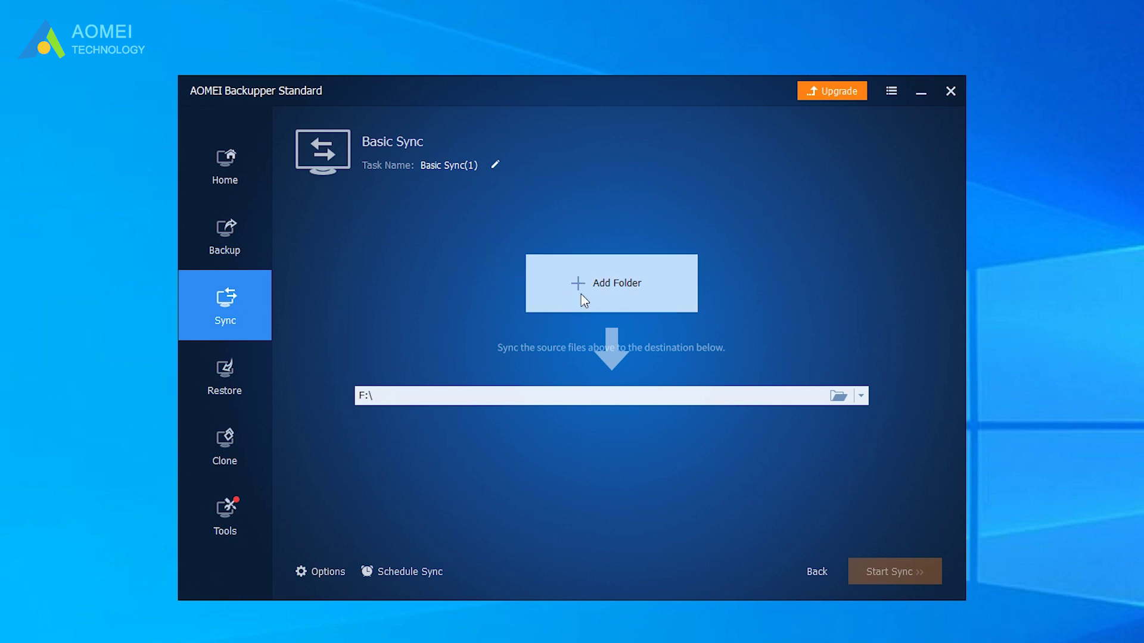
Add the E:\Disk Backup(5) folder as the Basic Sync source
click(654, 293)
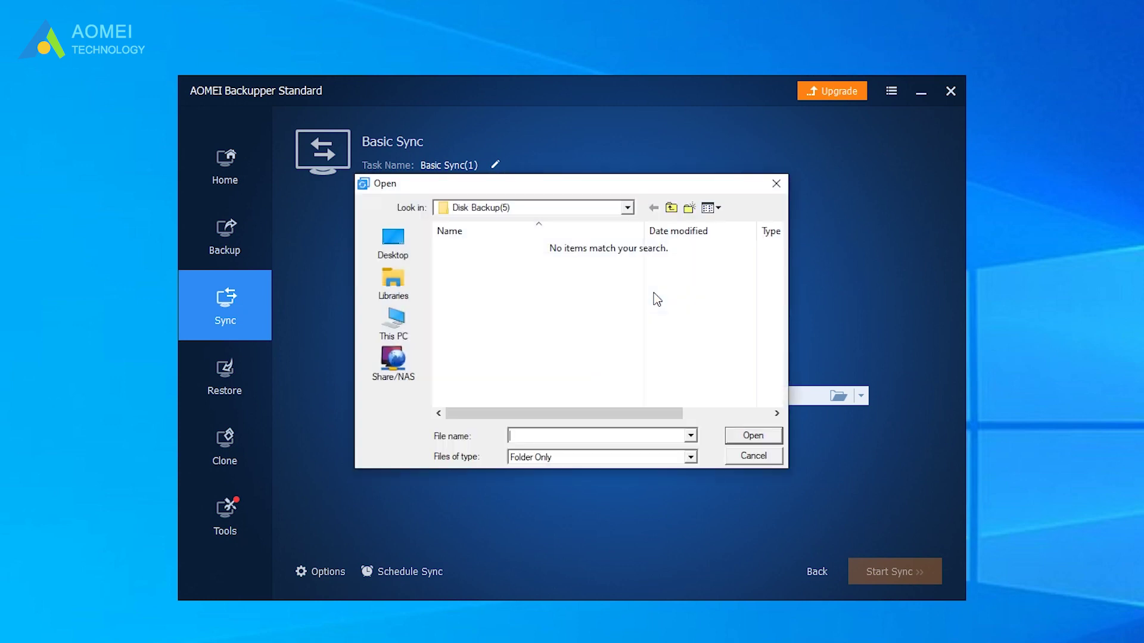
click(393, 322)
click(538, 395)
double_click(538, 396)
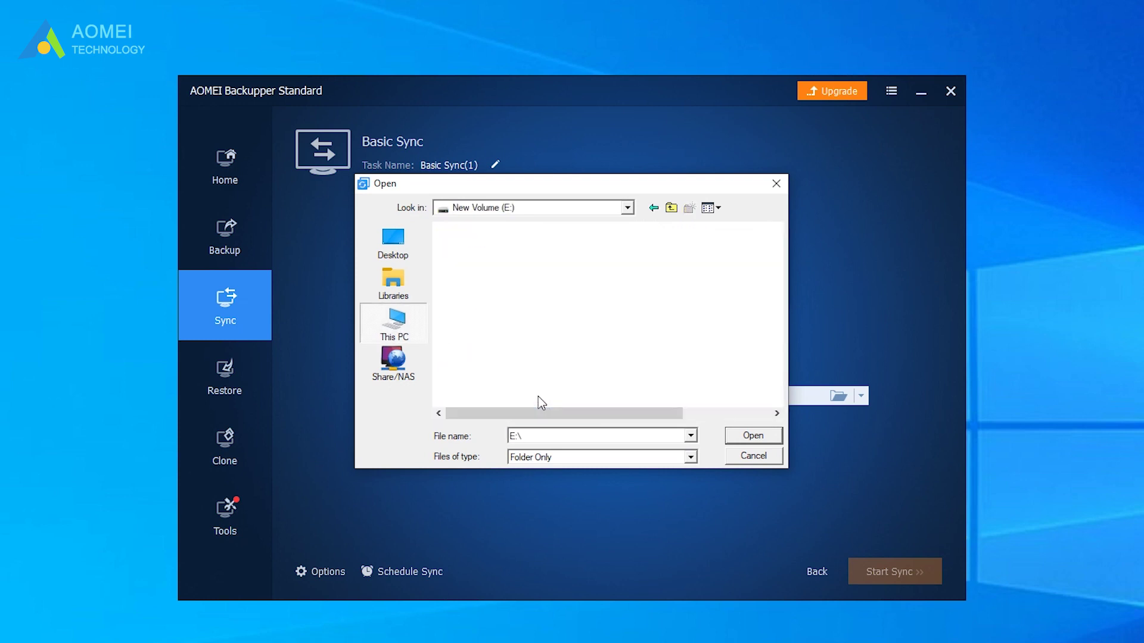
click(541, 249)
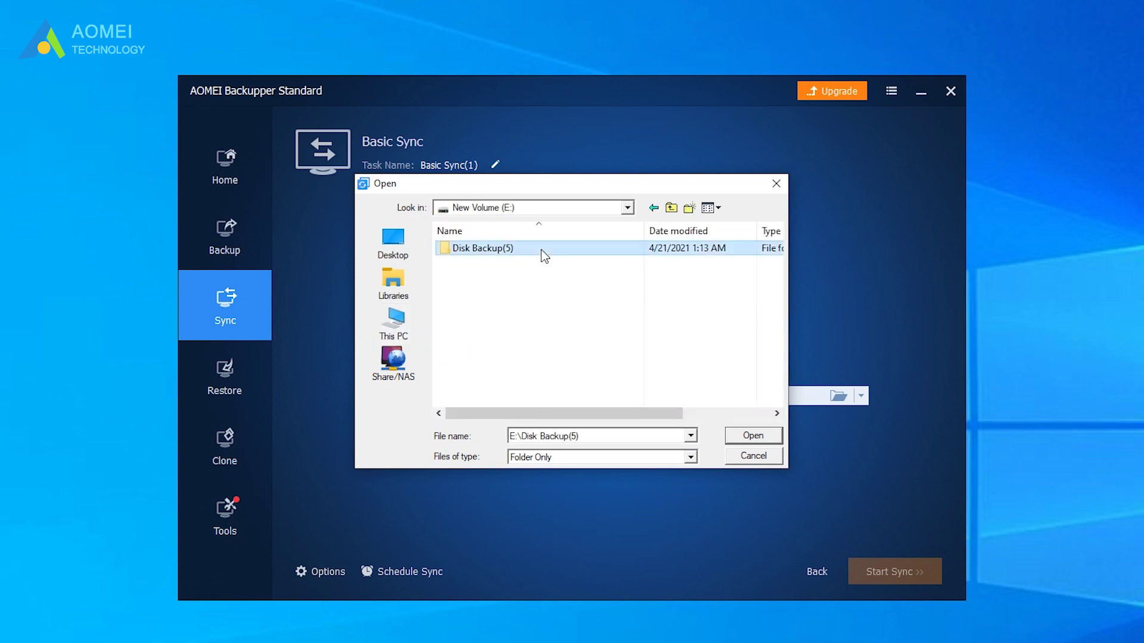
click(751, 436)
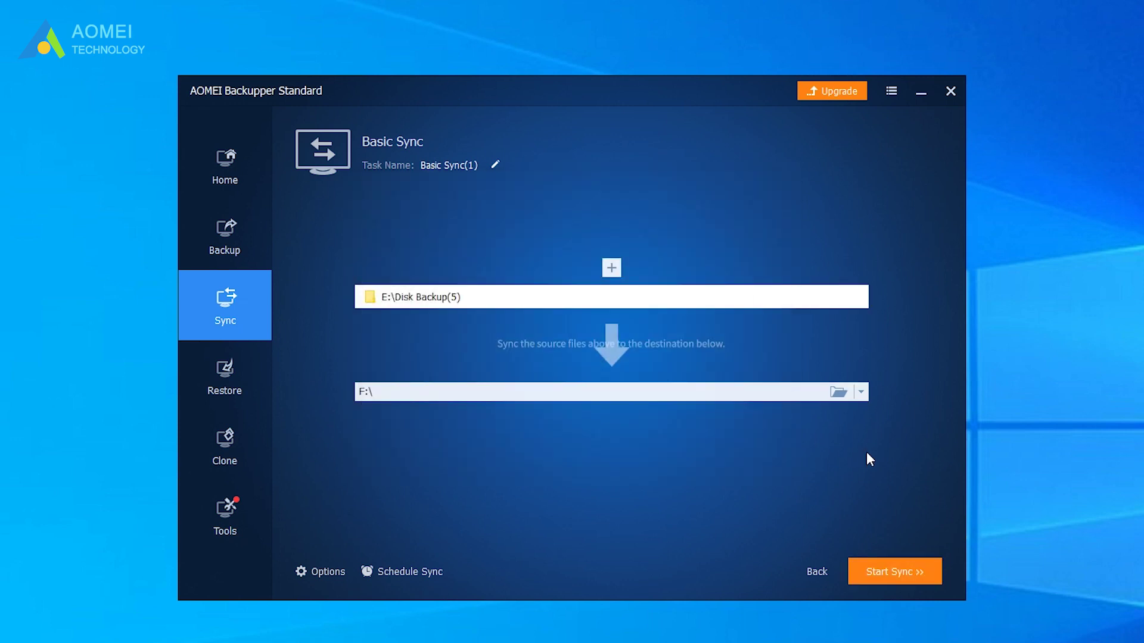
click(611, 267)
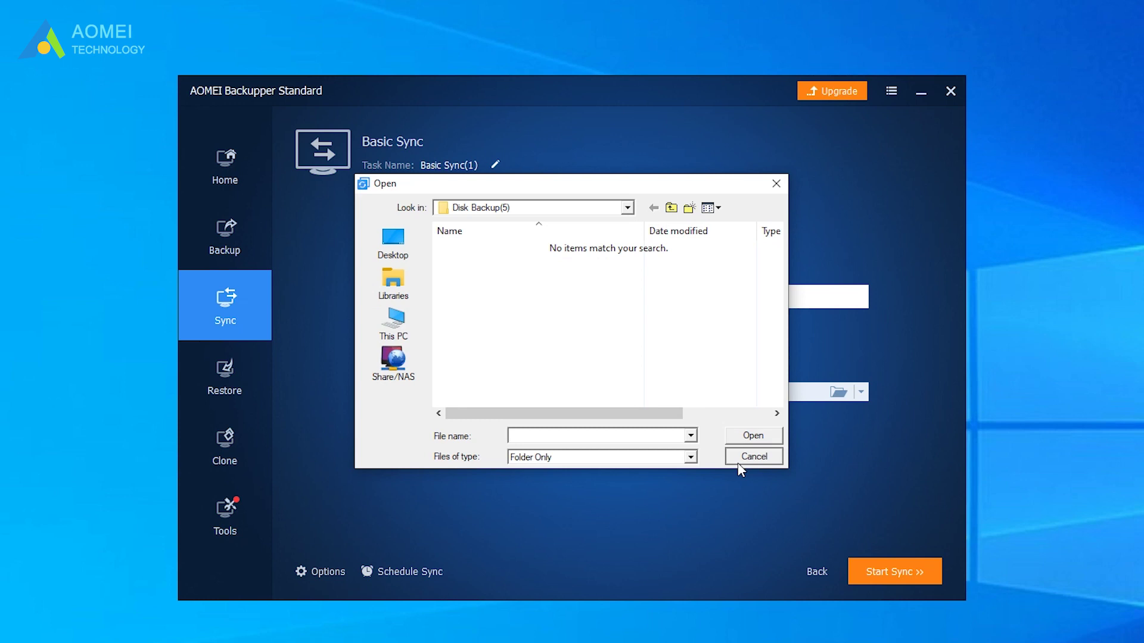
click(745, 451)
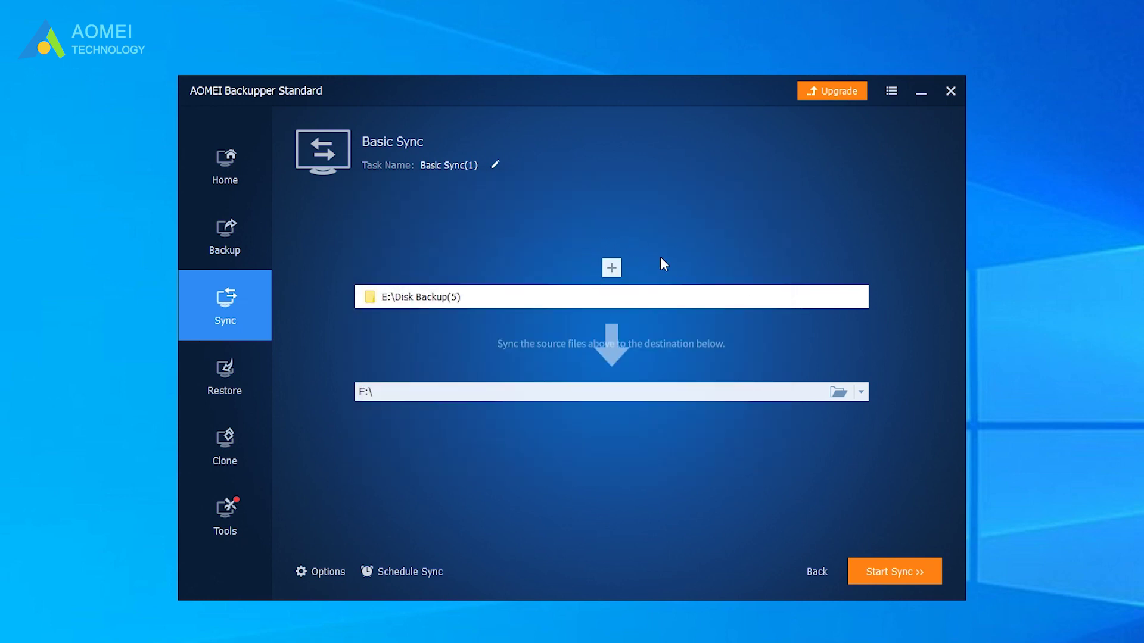
click(861, 391)
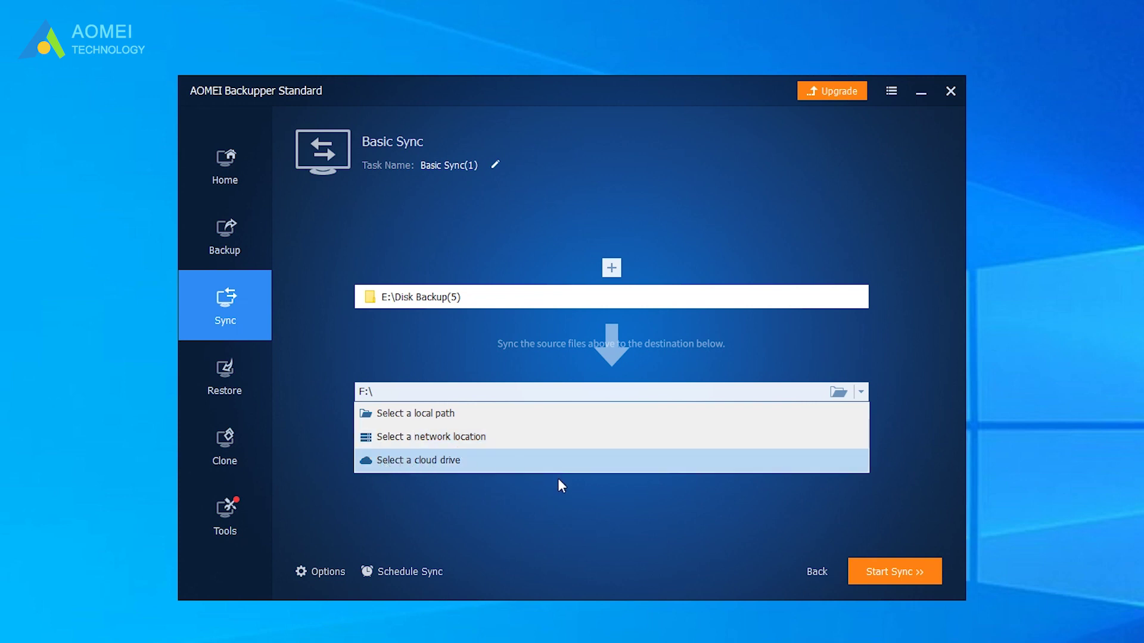
click(613, 499)
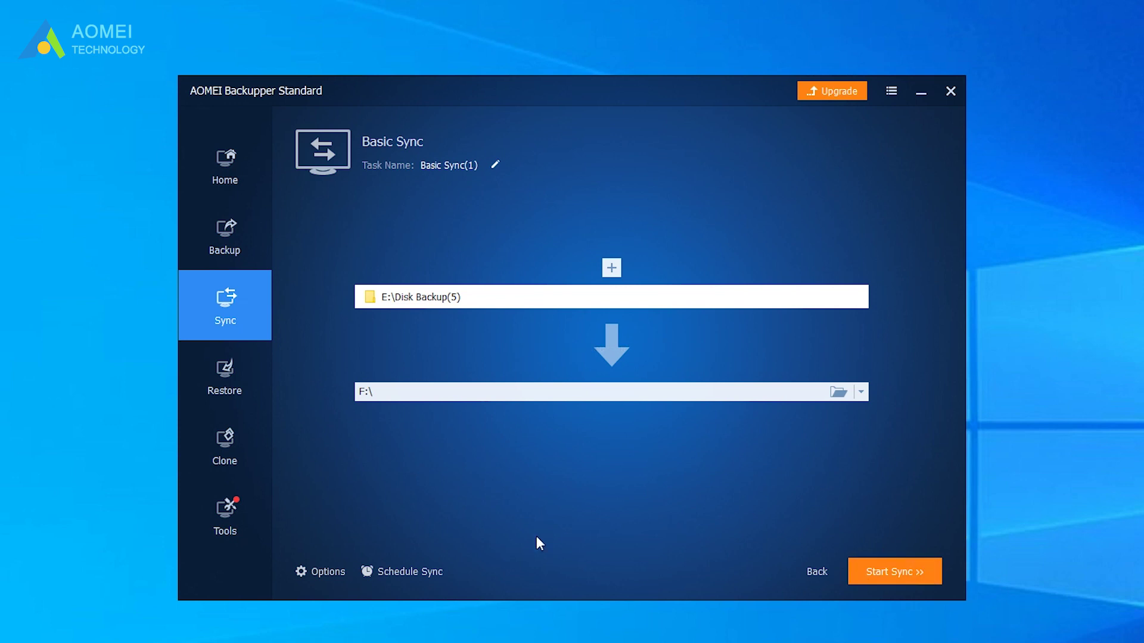
Enable Schedule Sync for the Basic Sync task with the Daily frequency
click(438, 576)
click(845, 168)
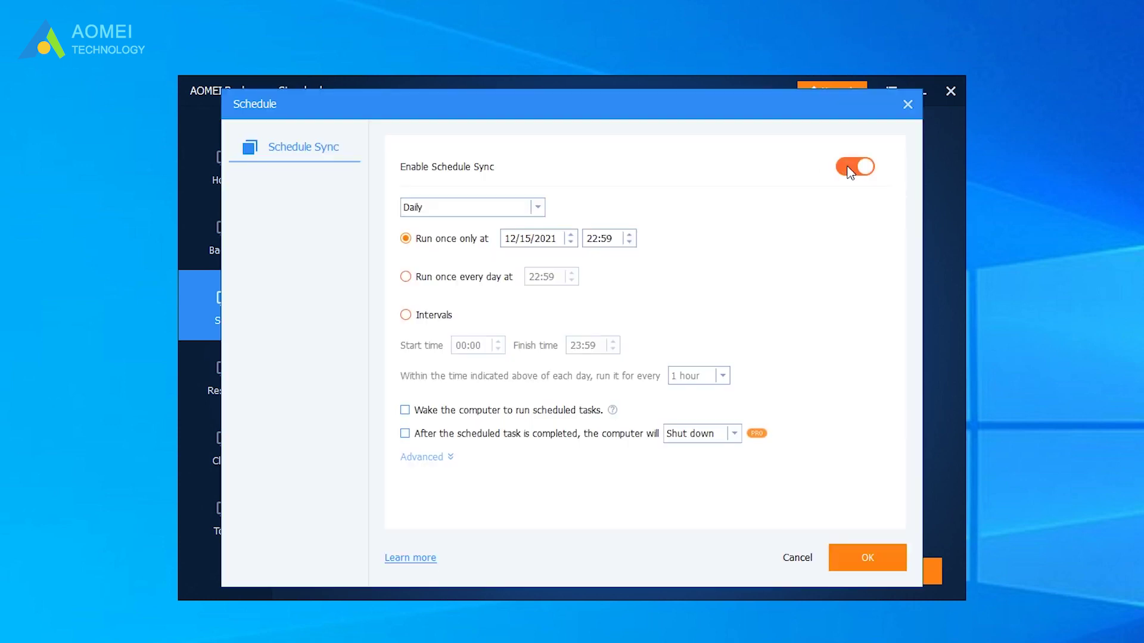
click(540, 207)
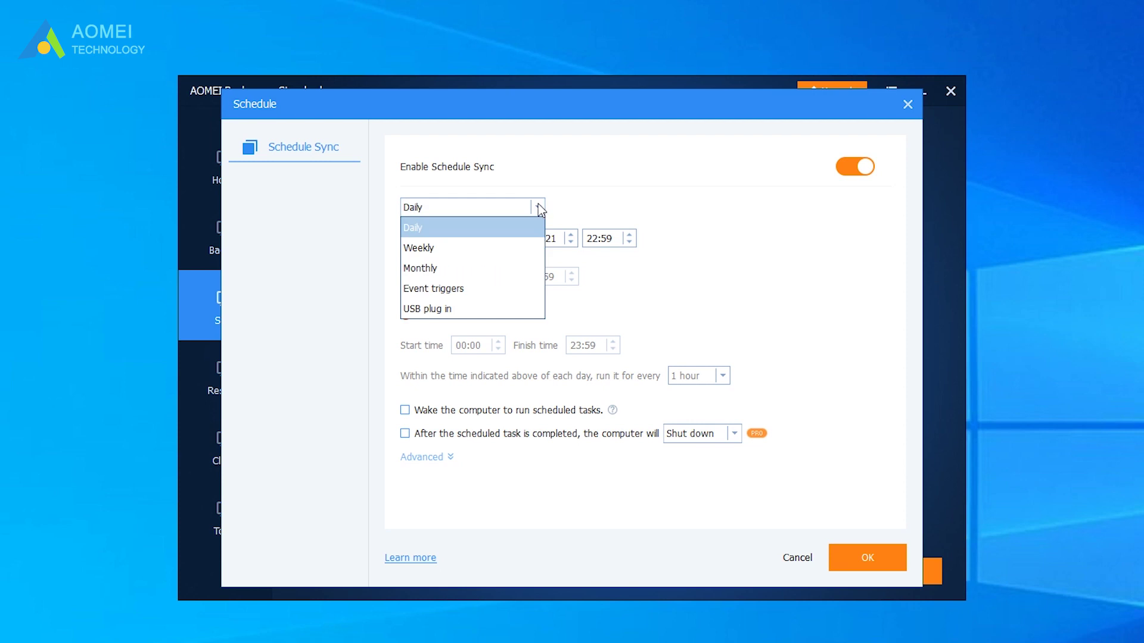
click(711, 320)
click(849, 551)
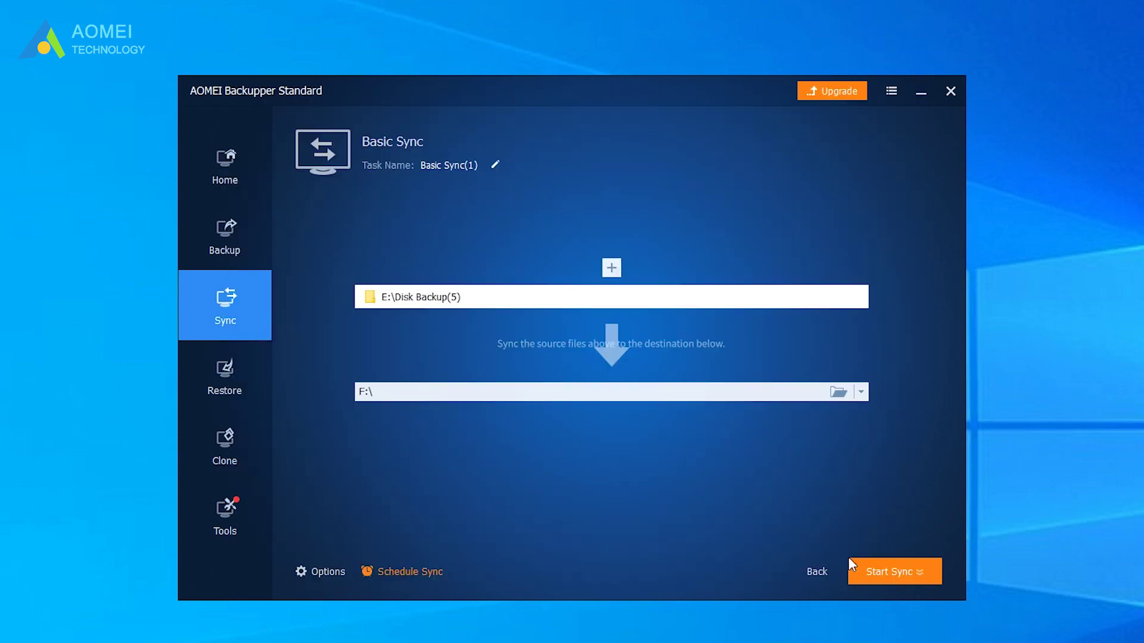